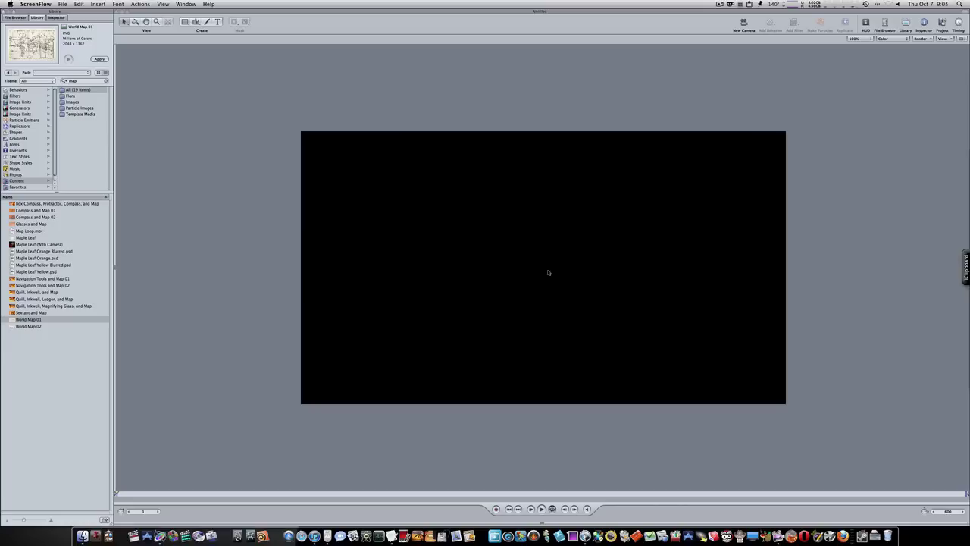
With the Bezier tool, outline the arrowhead points on the black canvas.
click(196, 22)
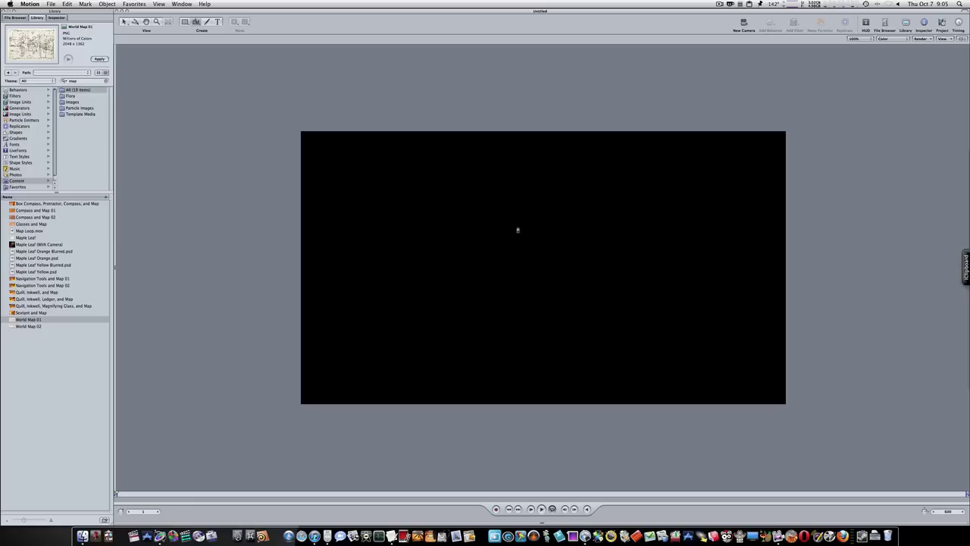
click(512, 231)
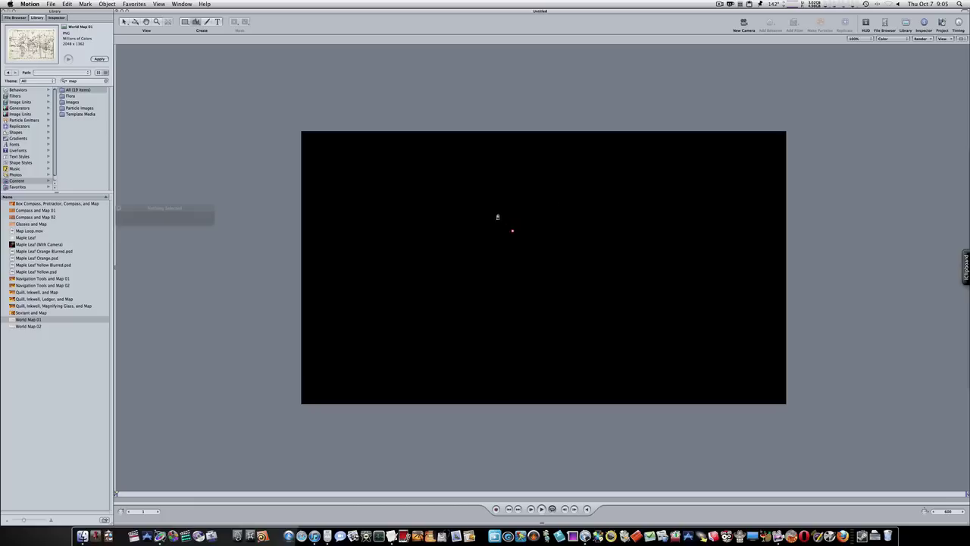
click(482, 222)
click(542, 198)
click(545, 243)
key(c)
Continue the outline down a curved shaft to a notched tail and close it into a white shape.
drag(503, 286, 491, 301)
click(408, 323)
click(417, 308)
click(403, 300)
drag(466, 272, 493, 256)
click(513, 234)
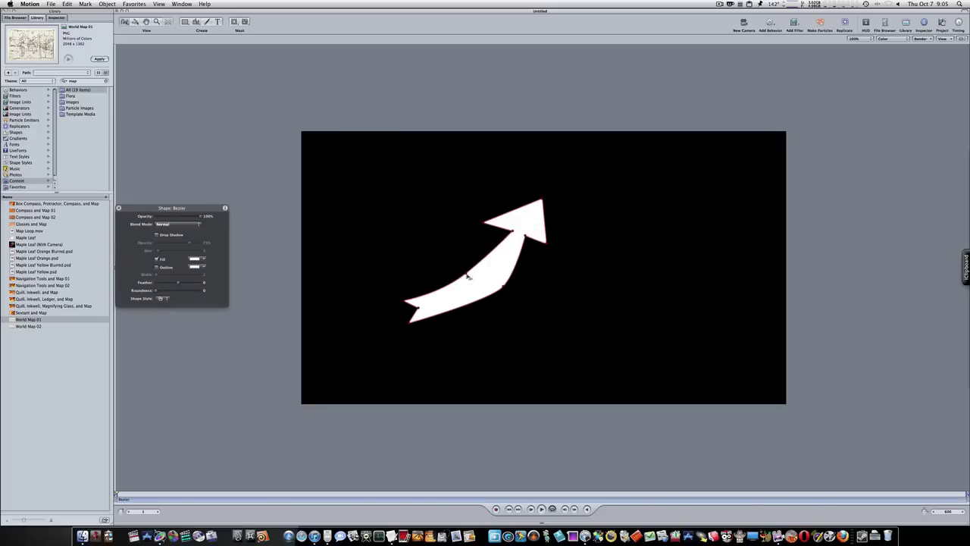
Smooth the shaft curve, narrow the arrowhead's left side and nudge the tip down-left.
drag(467, 276, 486, 282)
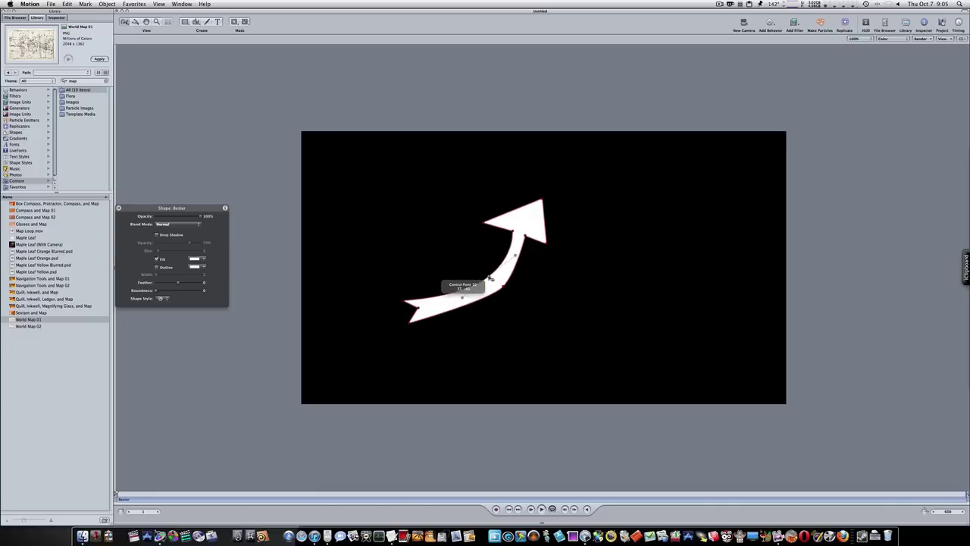
drag(484, 222, 494, 224)
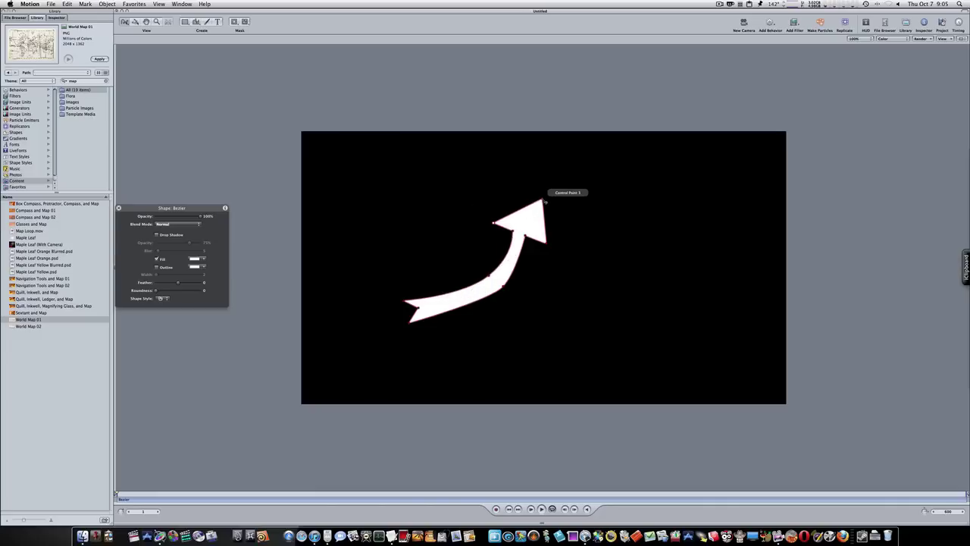
drag(539, 200, 535, 201)
Set the arrow's Style Fill Mode to Gradient using the Grayscale preset.
click(64, 18)
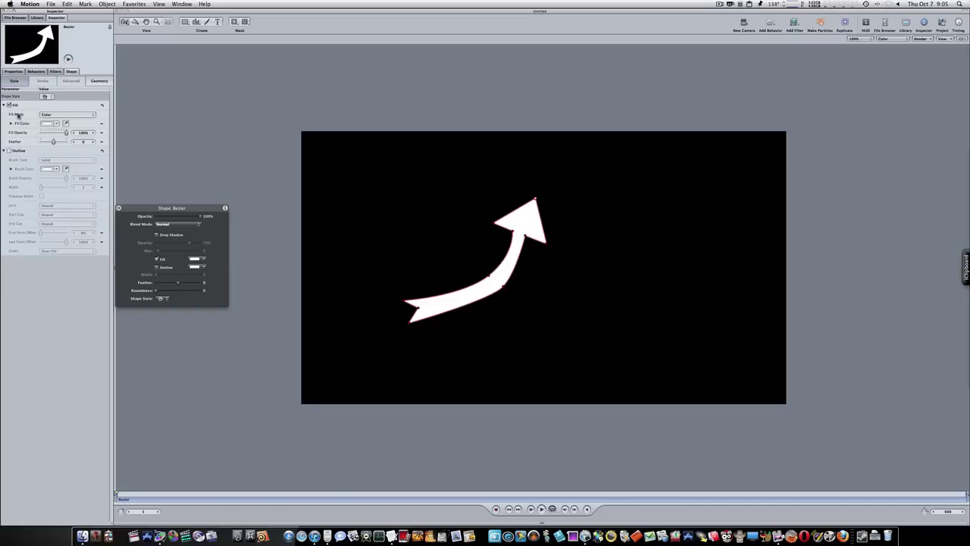
click(70, 115)
click(70, 122)
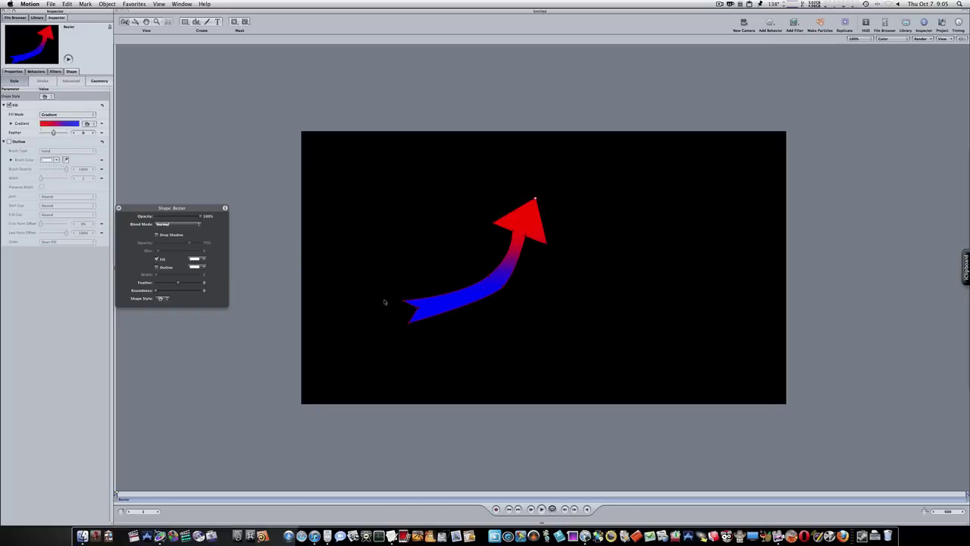
click(89, 124)
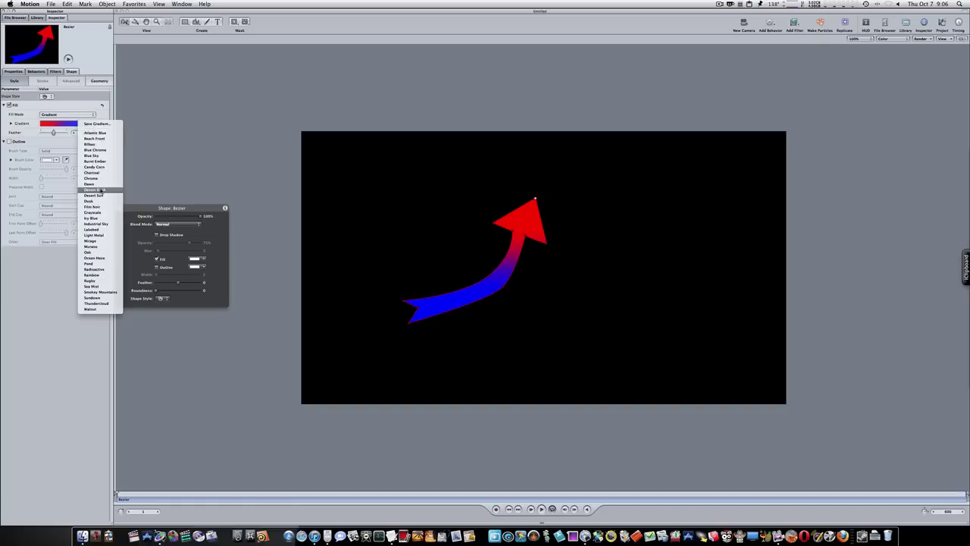
click(101, 213)
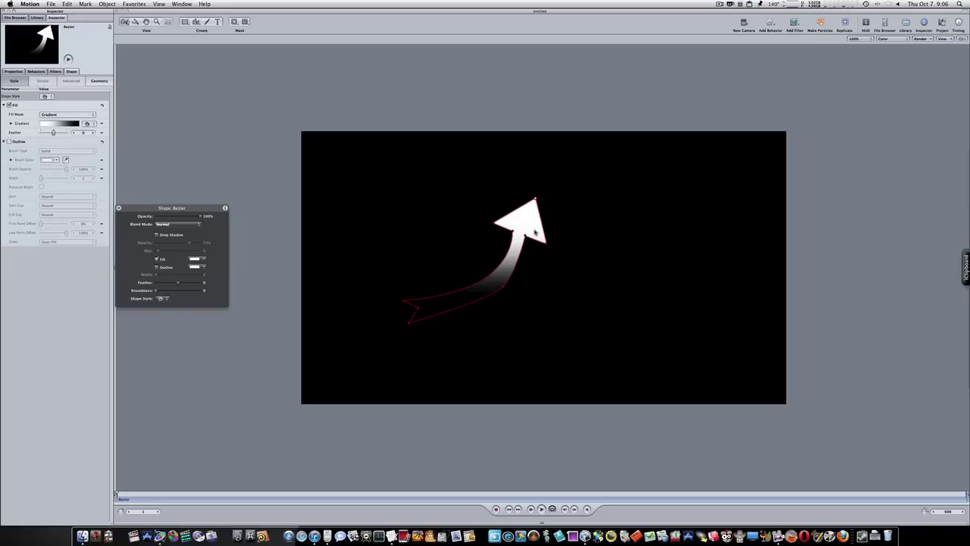
Drag the gradient handles so it starts at the arrow's tail and ends at the arrowhead tip.
click(126, 23)
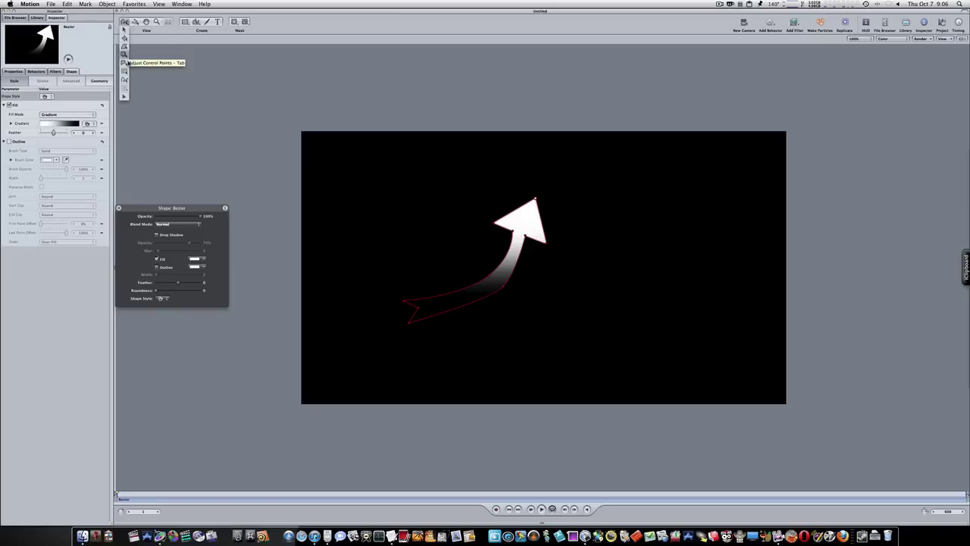
click(126, 27)
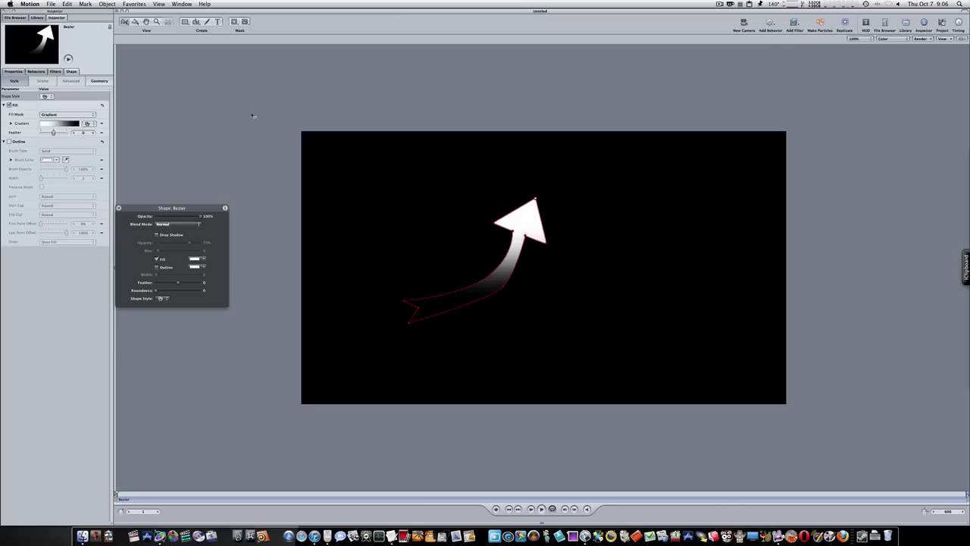
key(Tab)
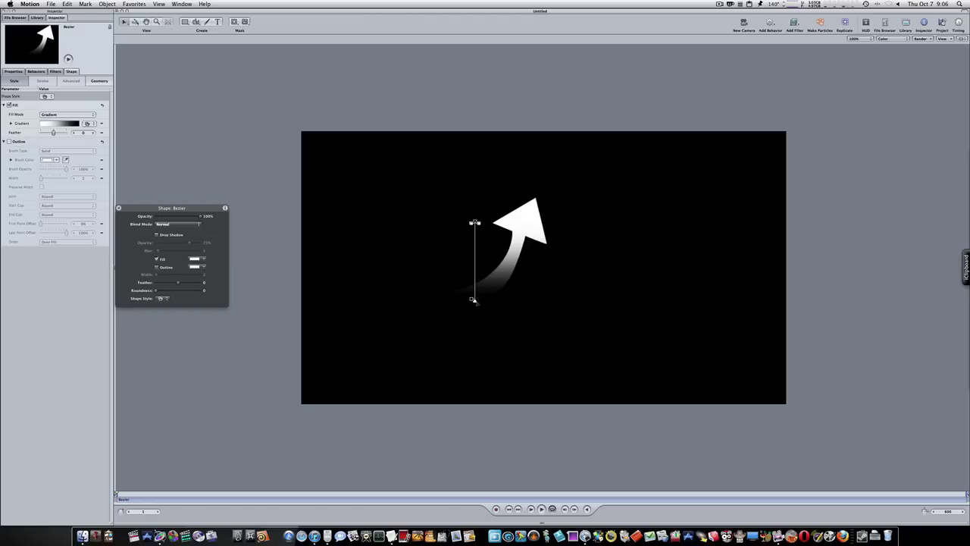
drag(473, 300, 429, 297)
drag(473, 223, 538, 190)
drag(429, 297, 407, 303)
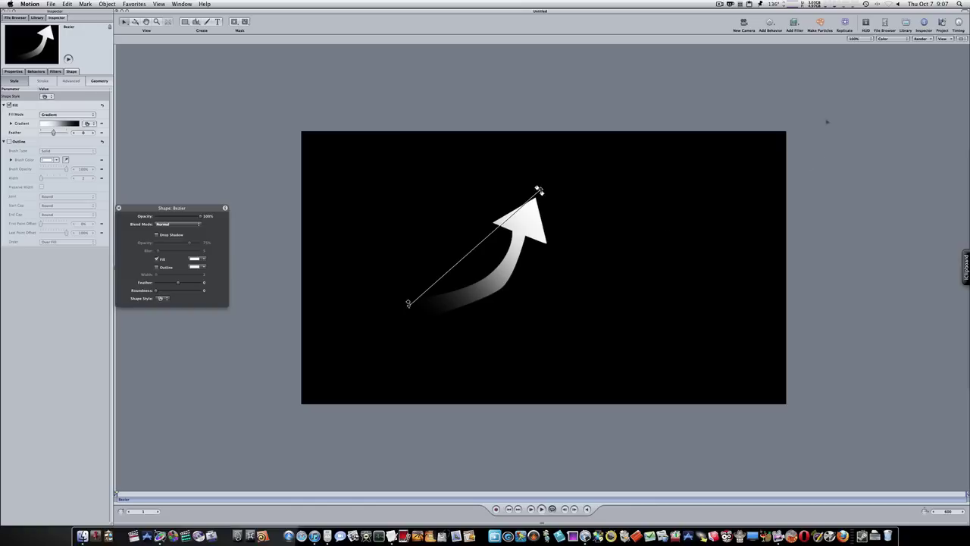
Apply a Color Correction > Gradient Colorize filter to the arrow with the Rainbow gradient preset.
click(793, 23)
mouse_move(806, 44)
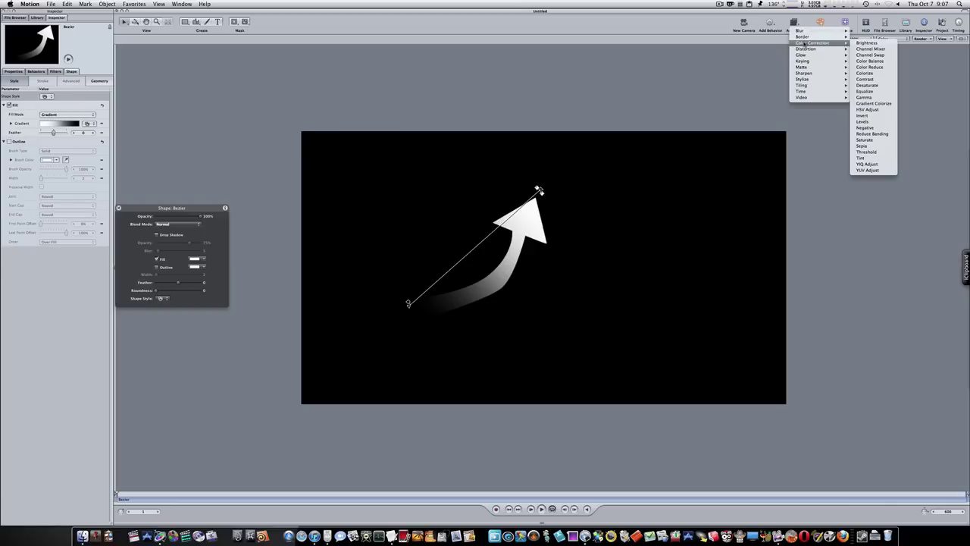
click(869, 104)
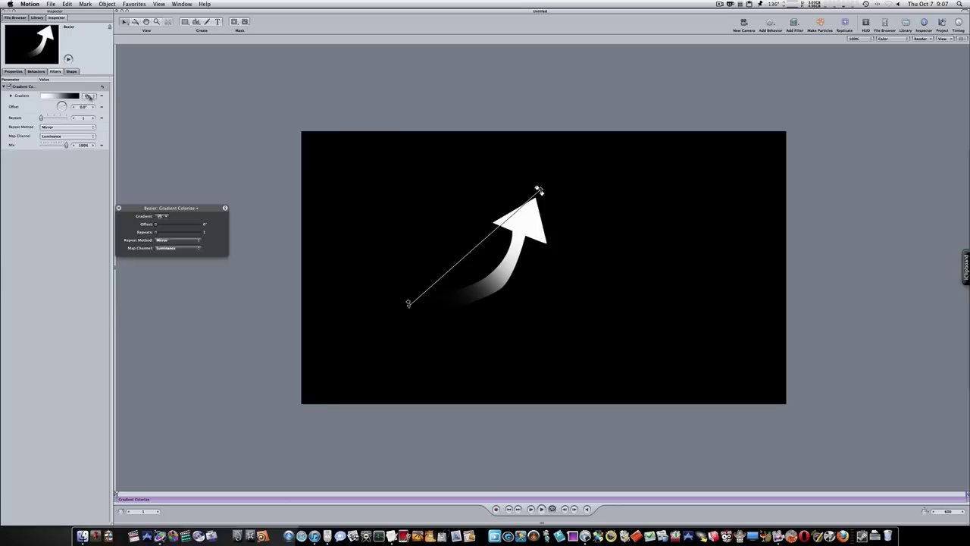
click(89, 96)
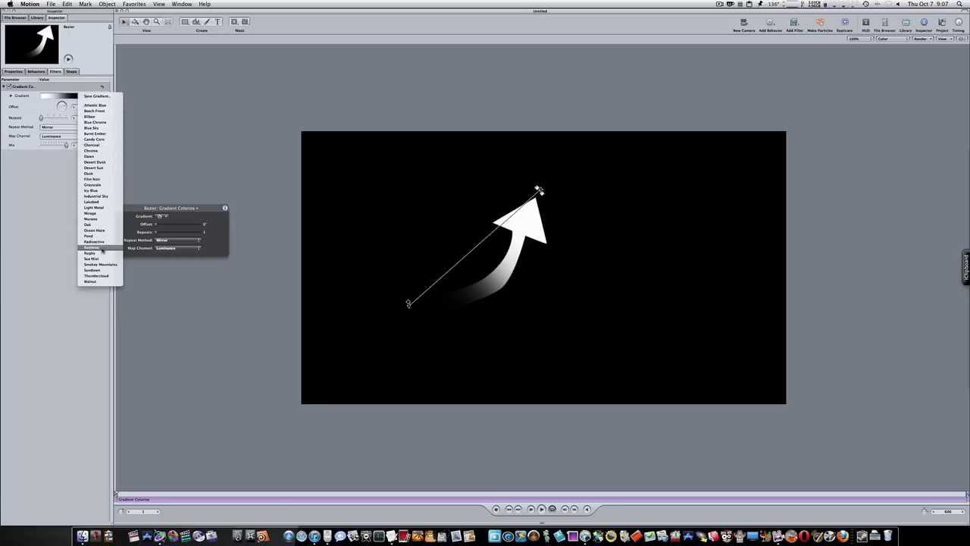
click(95, 247)
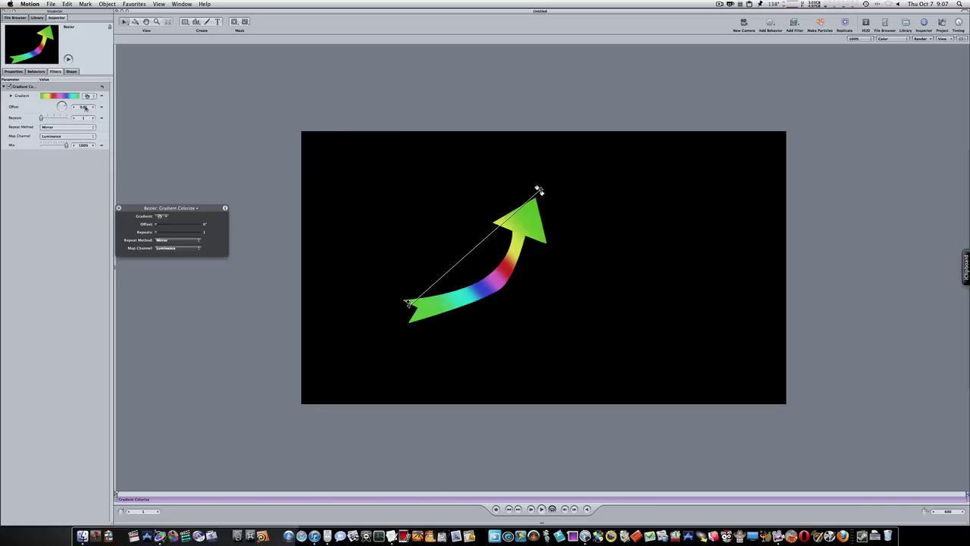
Set the Gradient Colorize Offset to 360 and add an Oscillate parameter behavior to it.
click(83, 106)
text(360)
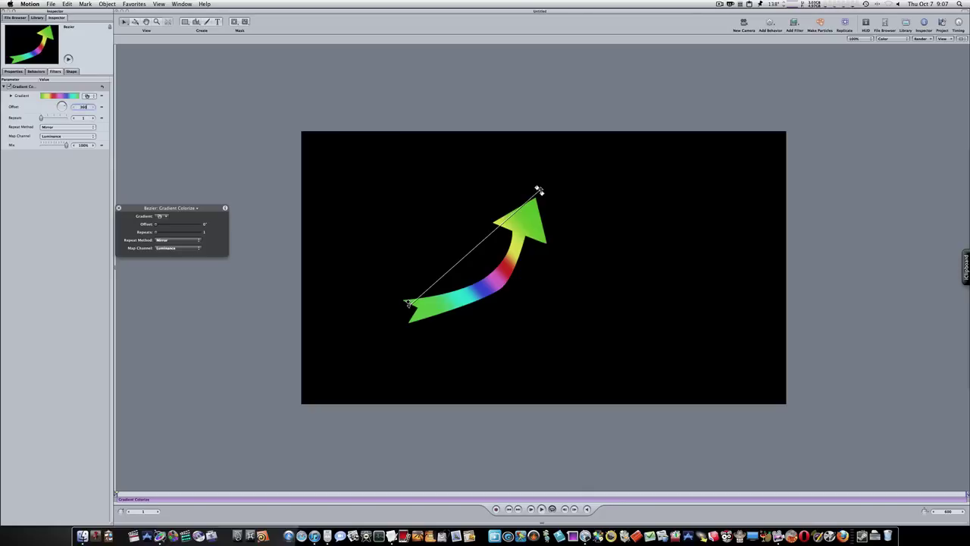
key(Return)
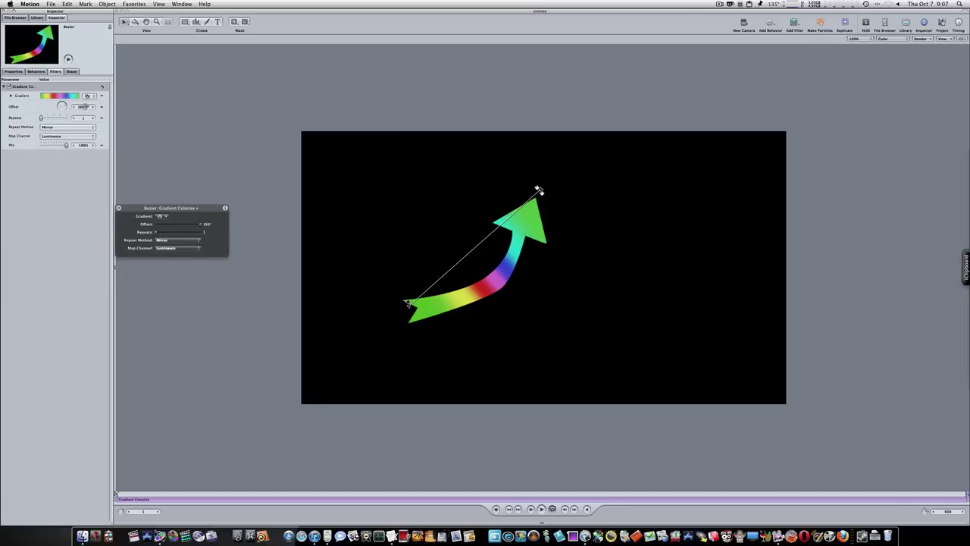
right_click(29, 108)
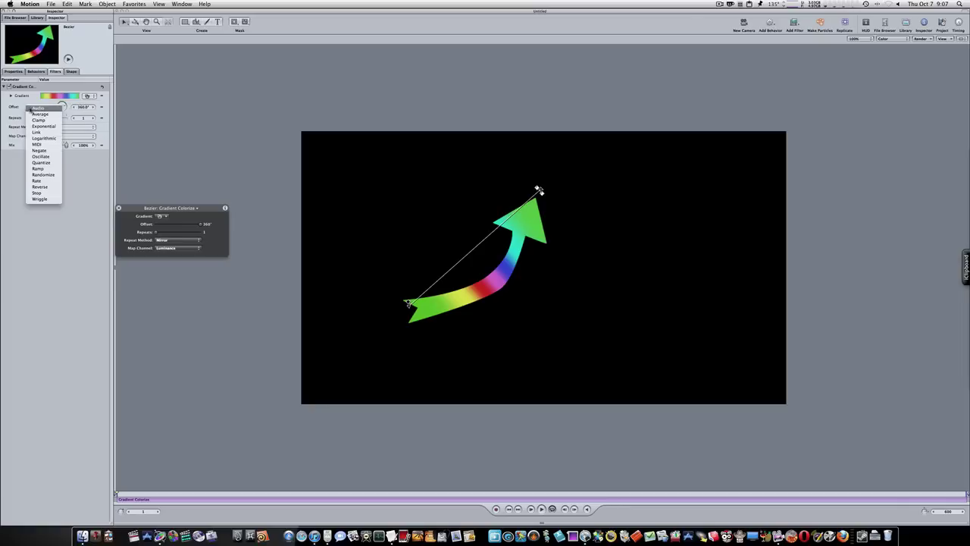
click(41, 157)
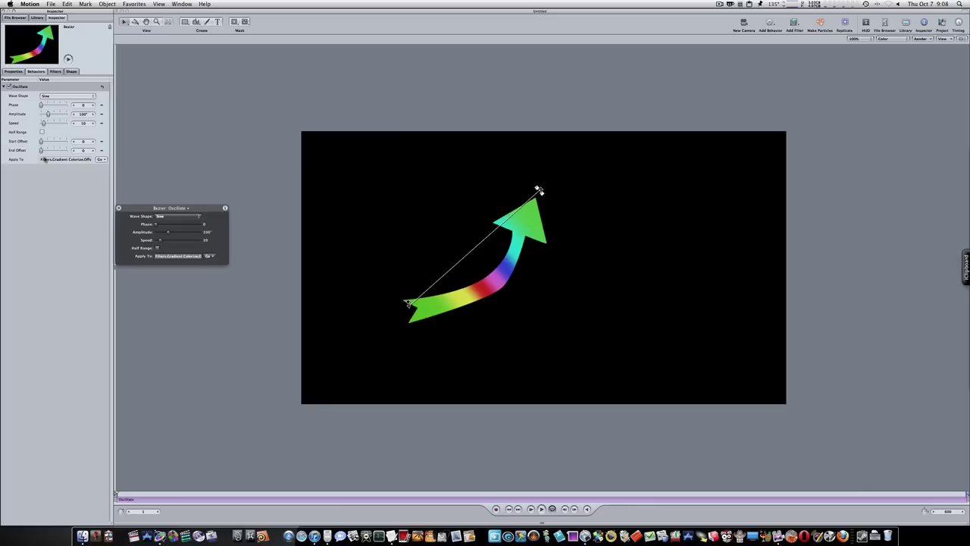
Set the Oscillate behavior to a Sawtooth wave, amplitude 360, speed 12.
click(55, 97)
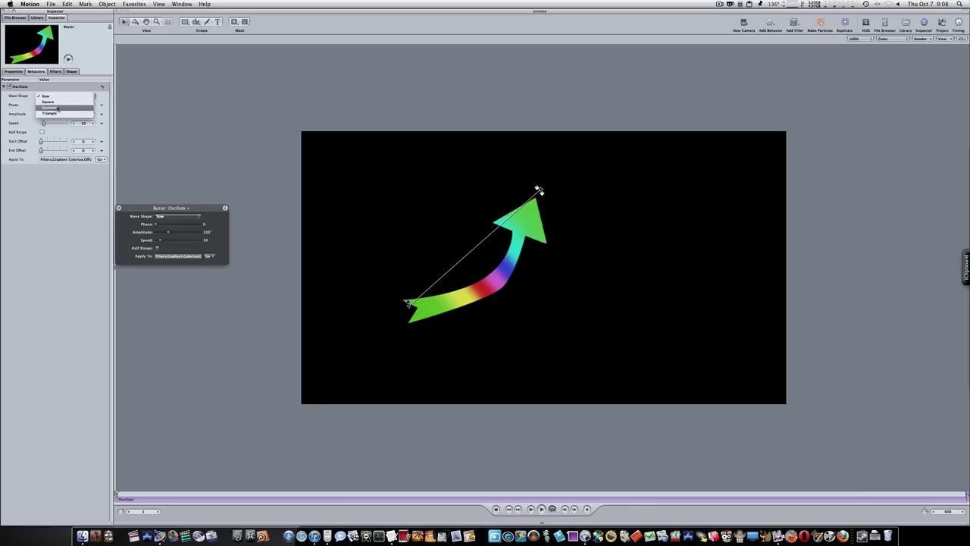
click(58, 109)
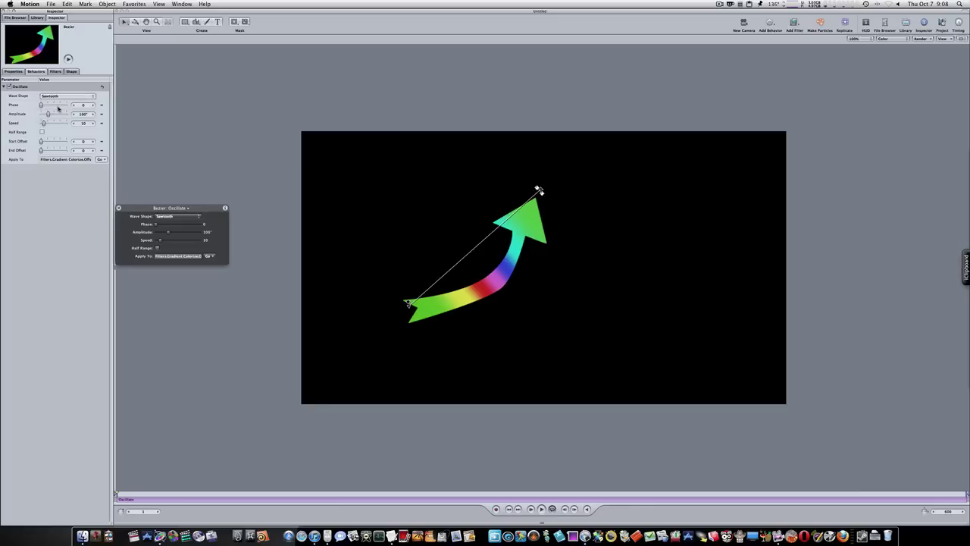
click(86, 114)
text(360)
key(Return)
click(82, 123)
text(12)
key(Return)
Play the animation and drag the Oscillate Speed up to 40 to speed the rainbow cycling.
click(531, 510)
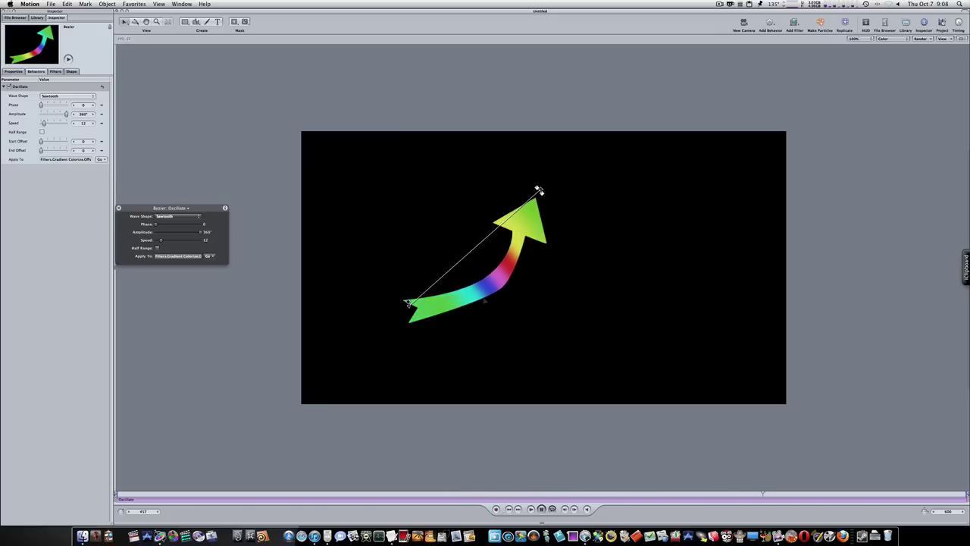
scroll(489, 303, up, 5)
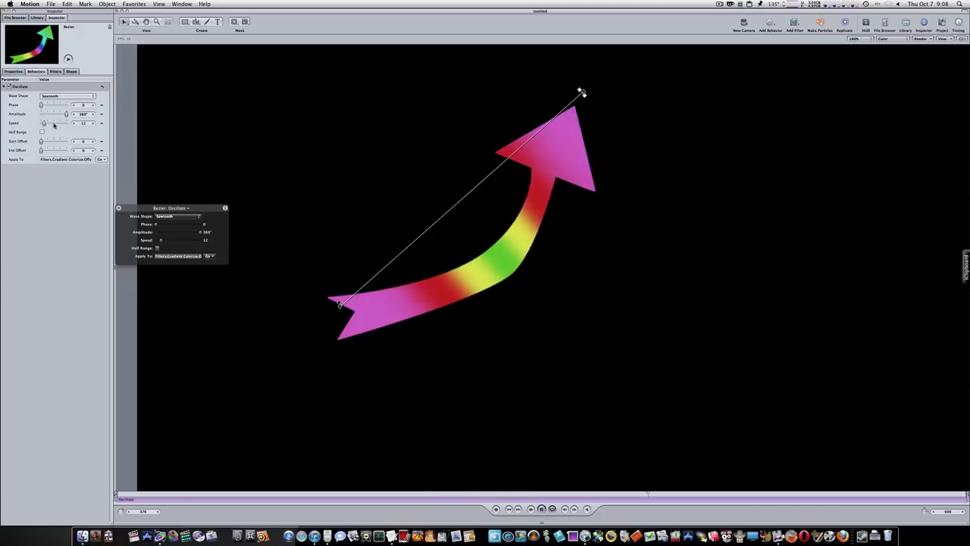
drag(43, 123, 52, 124)
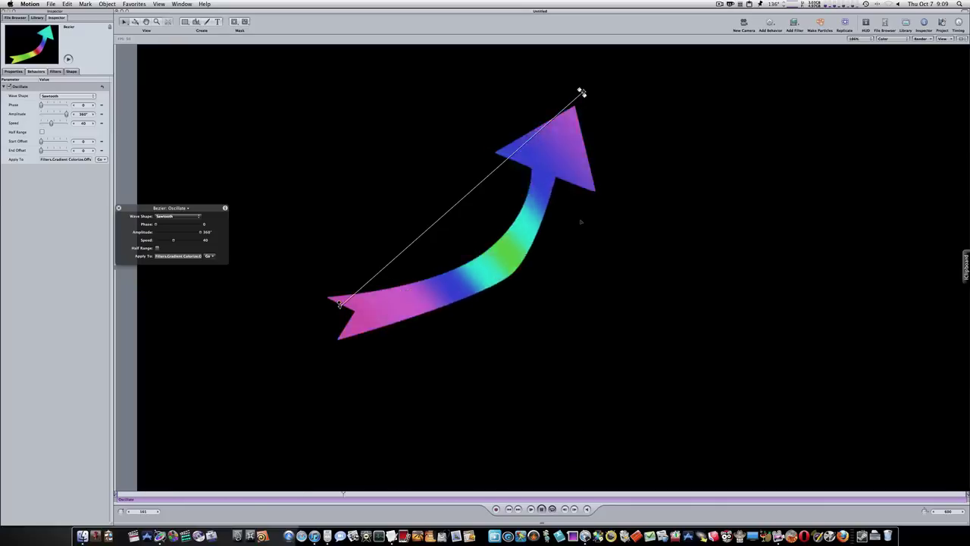
scroll(608, 255, down, 3)
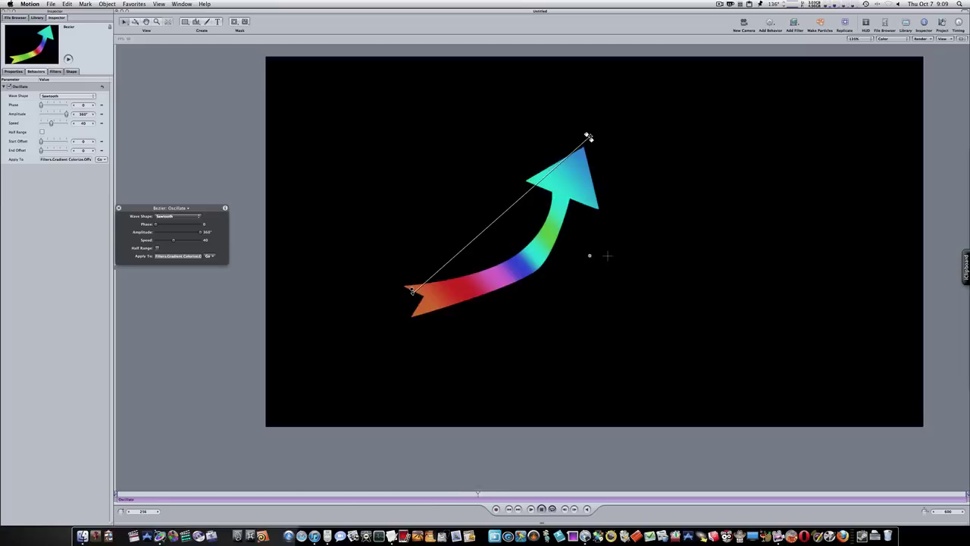